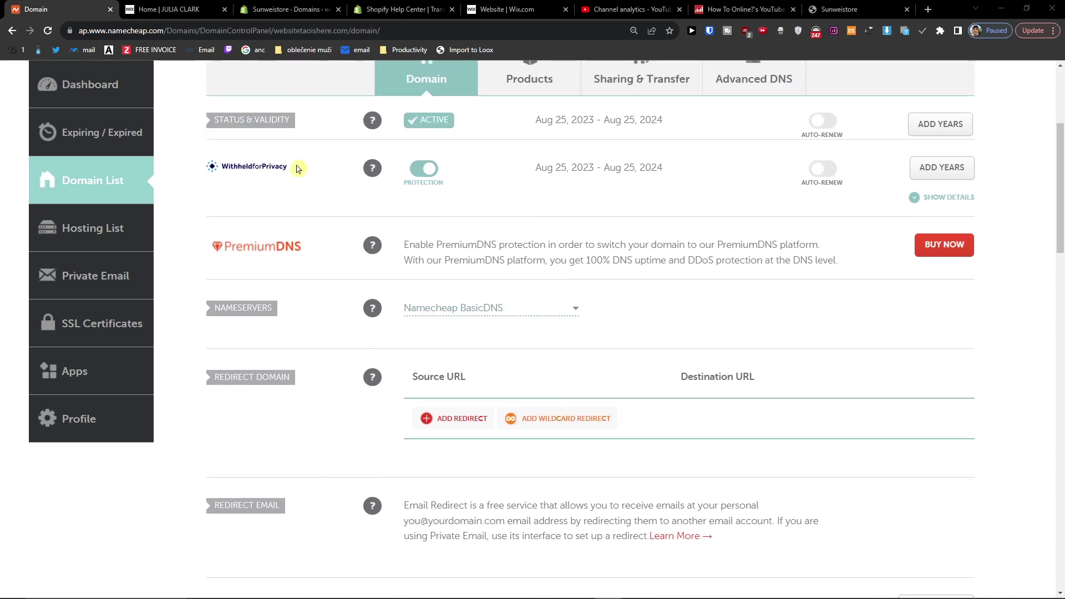
scroll(298, 168, up, 3)
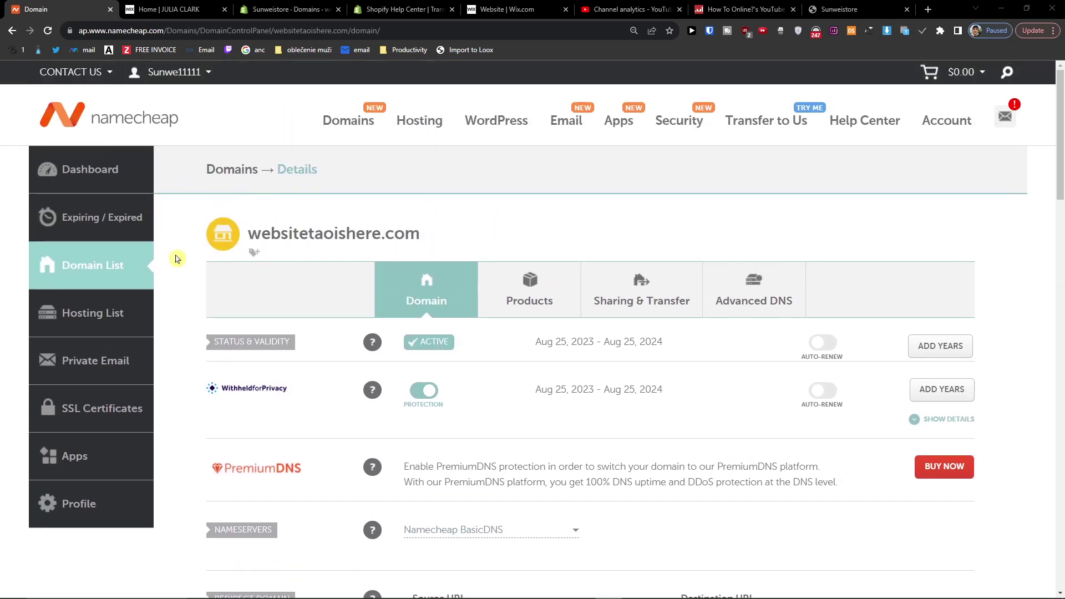
Copy the domain name websitetaoishere.com from the Namecheap domain details page.
drag(409, 254, 224, 251)
key(ctrl+c)
Back on the Mysite Copy dashboard, go to Settings and then the Domains card.
click(527, 9)
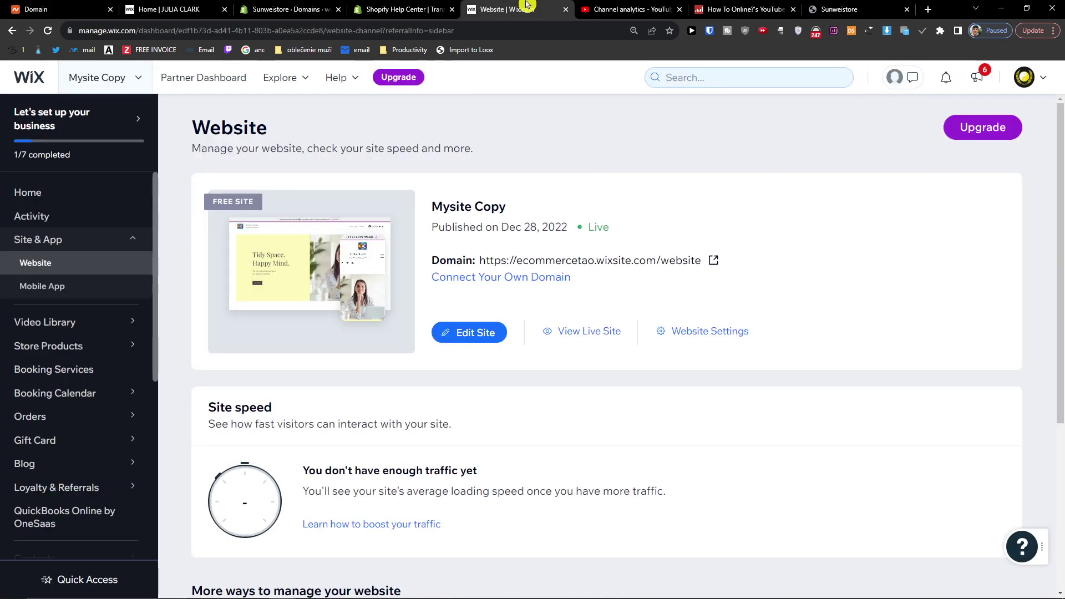
scroll(111, 253, down, 5)
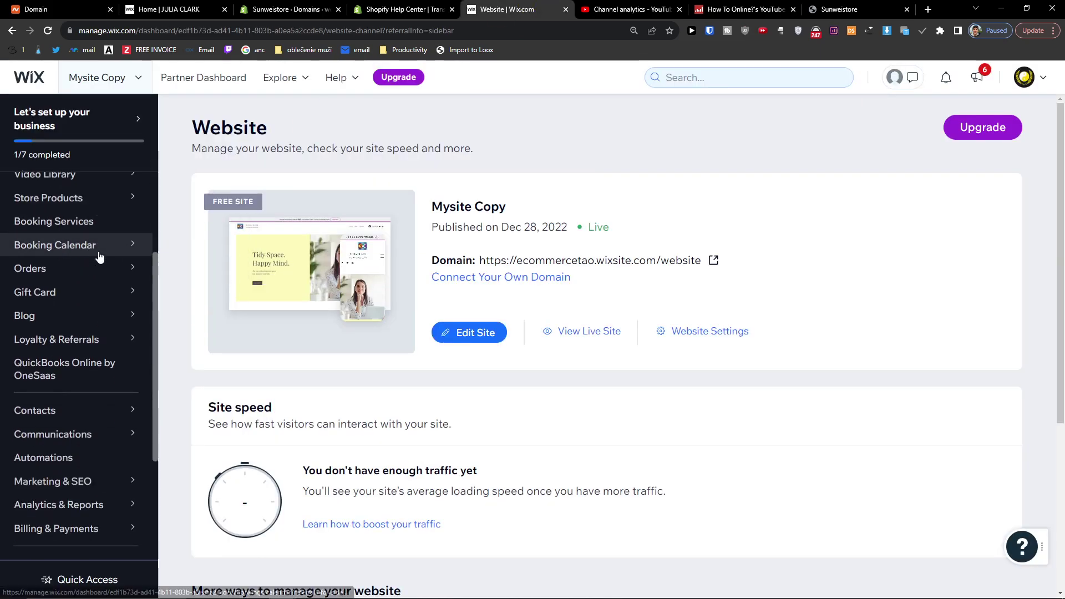
scroll(98, 257, up, 5)
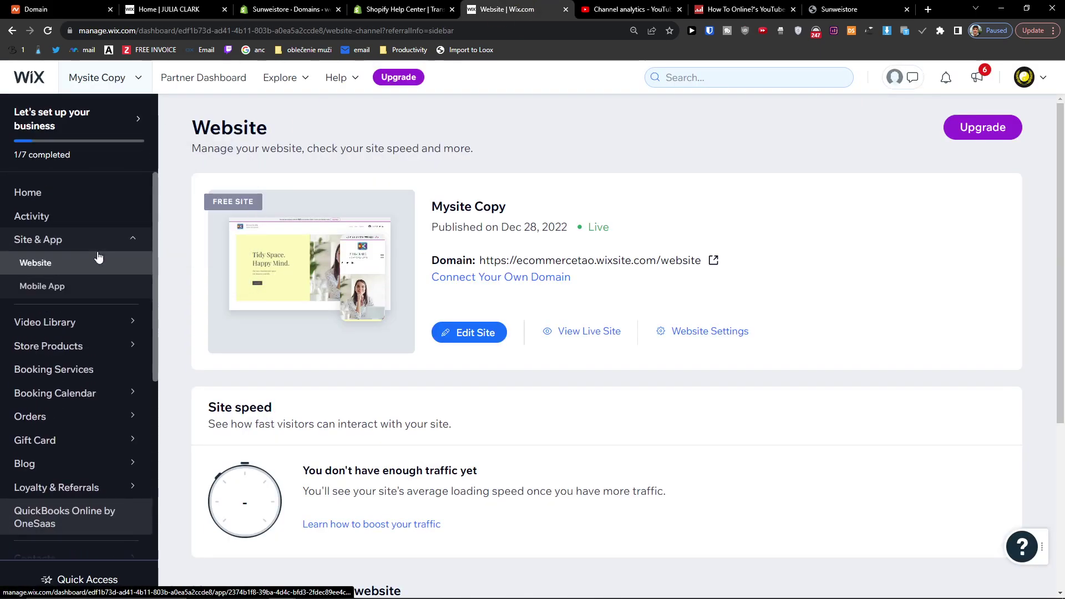
scroll(100, 257, down, 6)
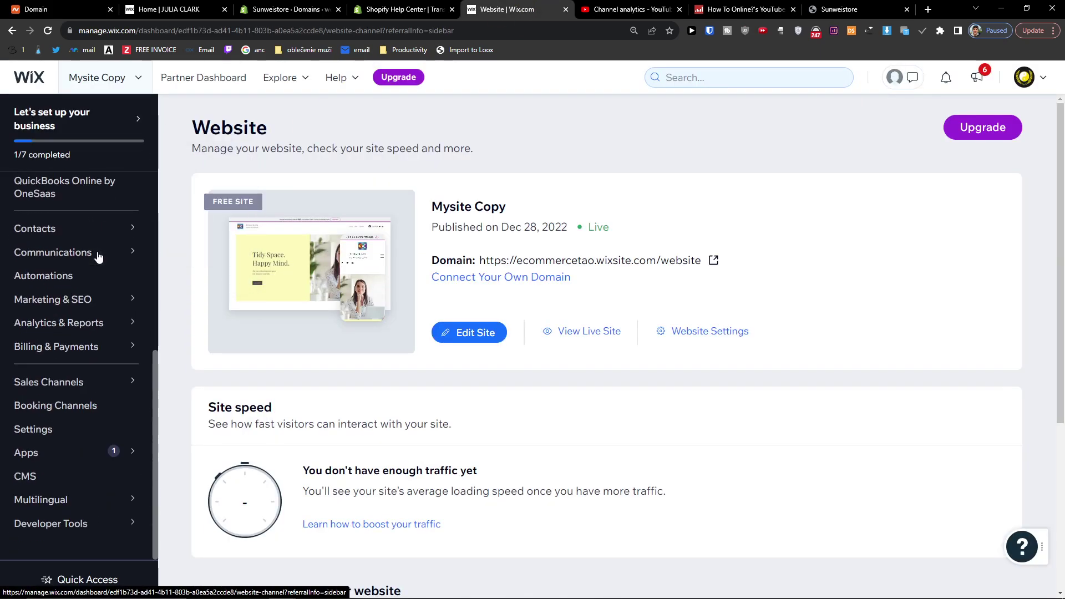
click(55, 430)
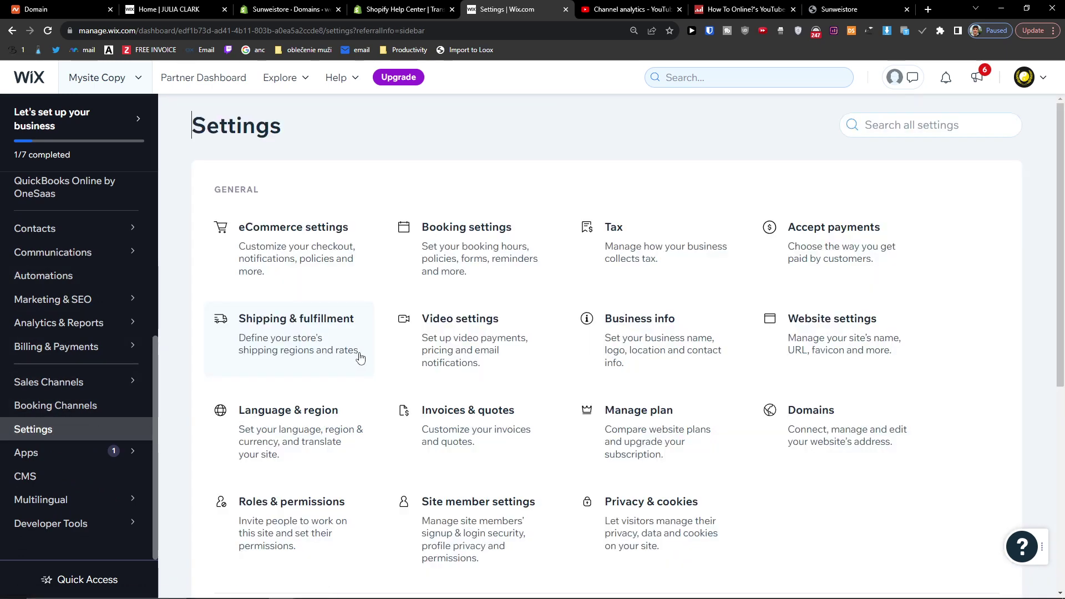
middle_click(67, 477)
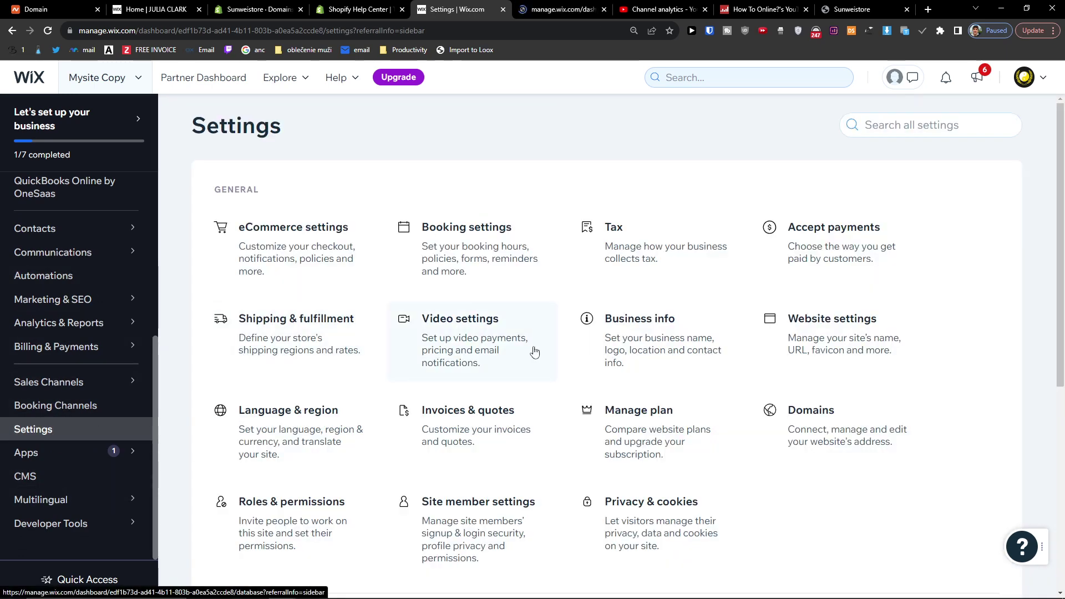
scroll(535, 352, down, 1)
scroll(545, 358, down, 1)
scroll(802, 414, up, 2)
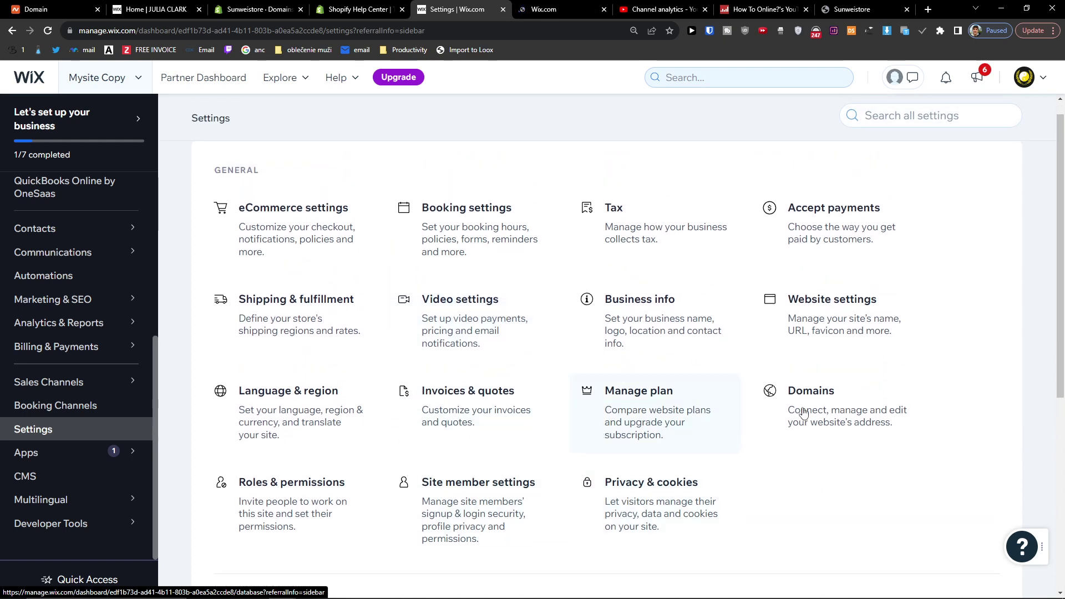
click(799, 423)
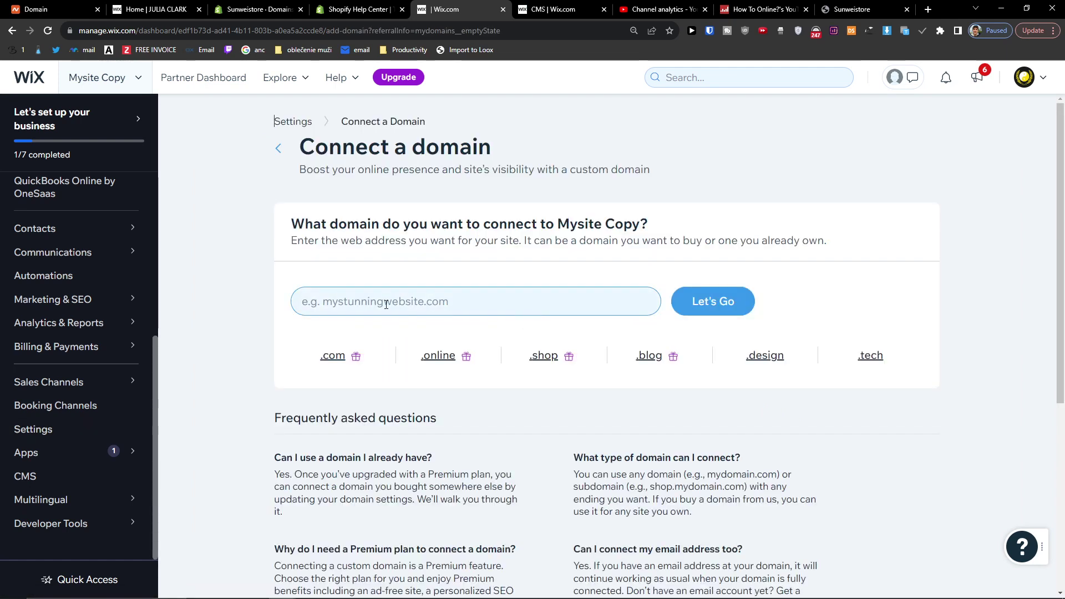
Paste websitetaoishere.com into the domain field and check it, finding it already taken.
click(377, 304)
click(106, 14)
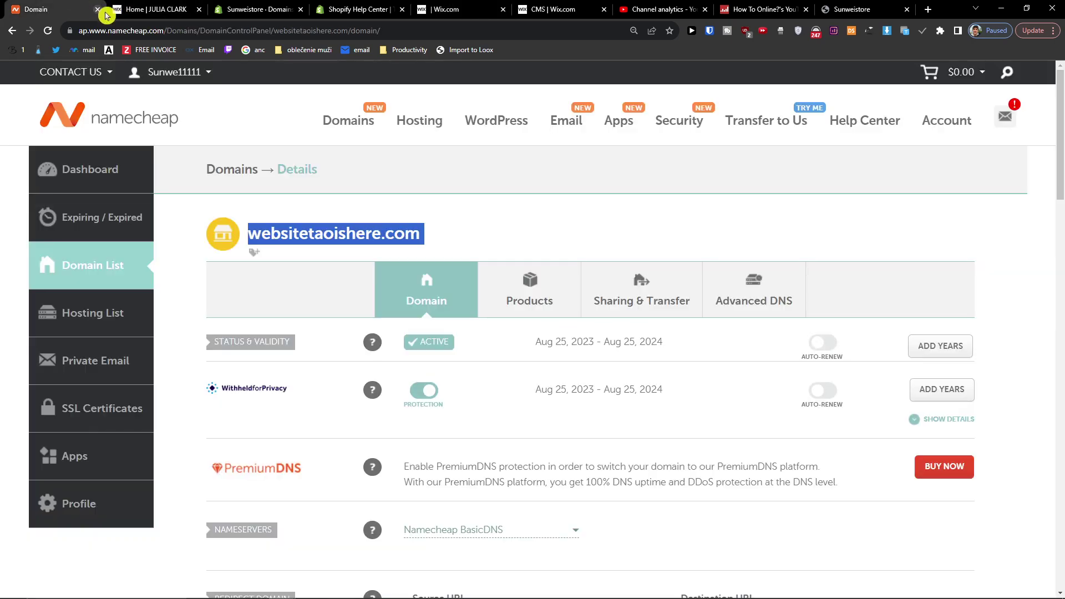
click(549, 10)
click(455, 9)
key(ctrl+v)
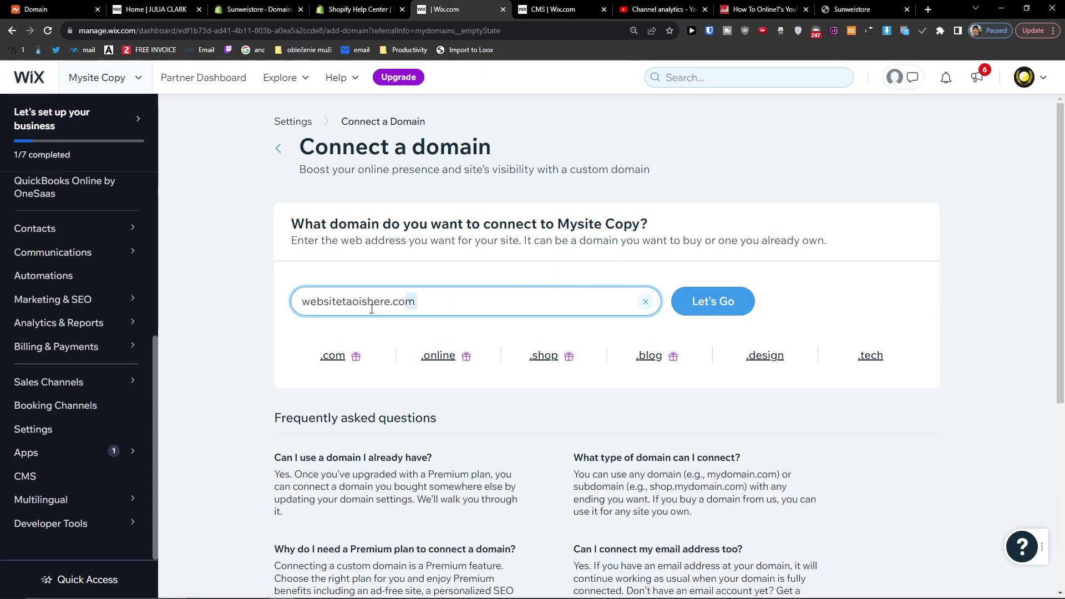
double_click(411, 302)
key(ctrl+c)
click(431, 302)
click(732, 300)
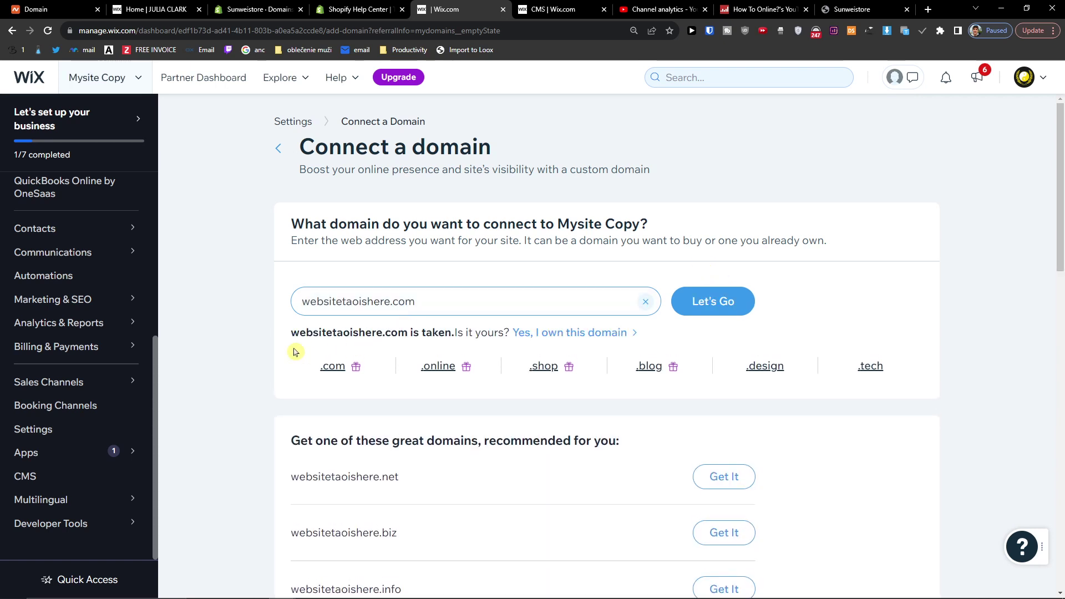
drag(511, 333, 409, 333)
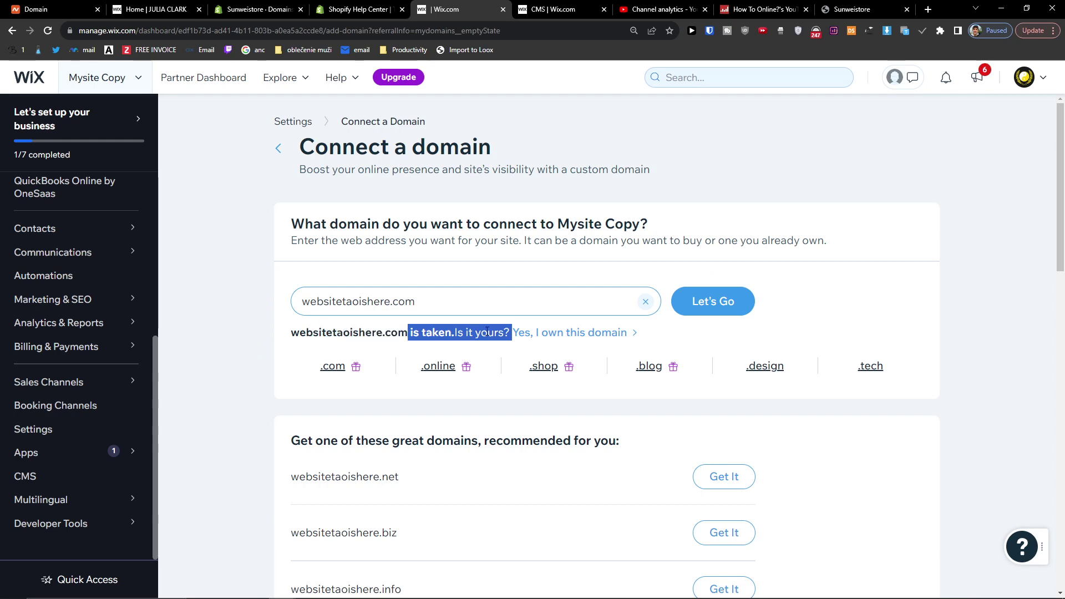
Claim the domain as owned, dismiss the Premium upgrade prompt, and switch to Dropshipguidexxx.
click(582, 335)
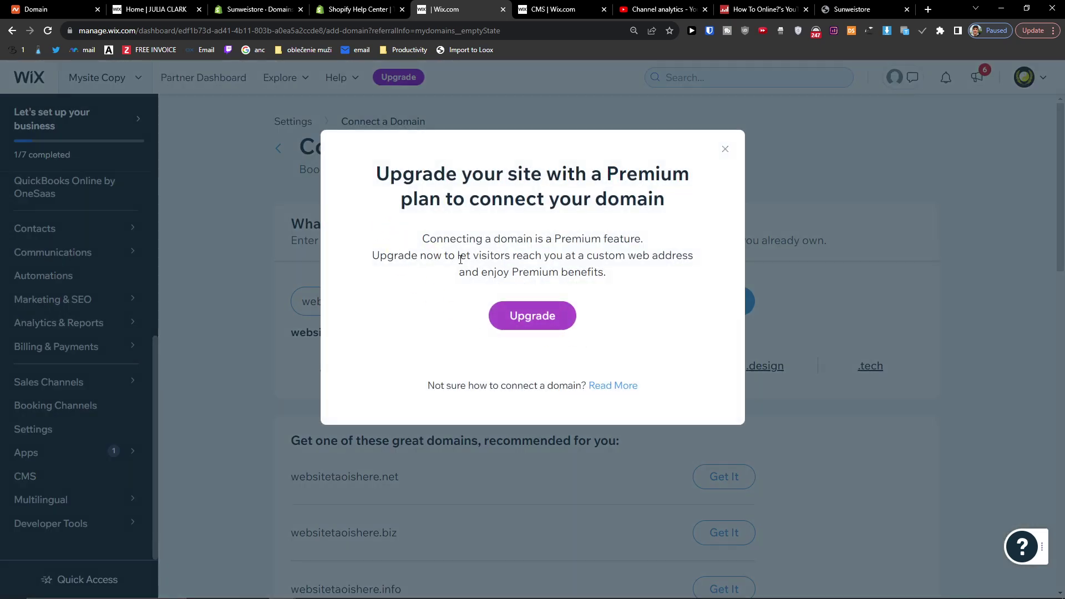
click(727, 156)
click(94, 77)
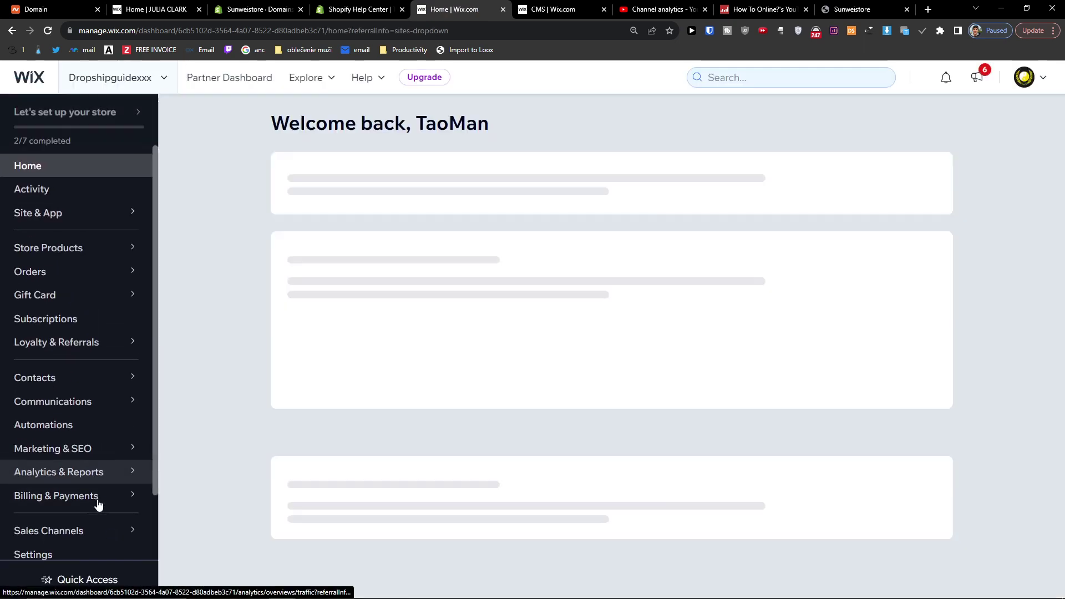
Go to the Domains settings of the Dropshipguidexxx site.
scroll(83, 499, down, 2)
click(77, 487)
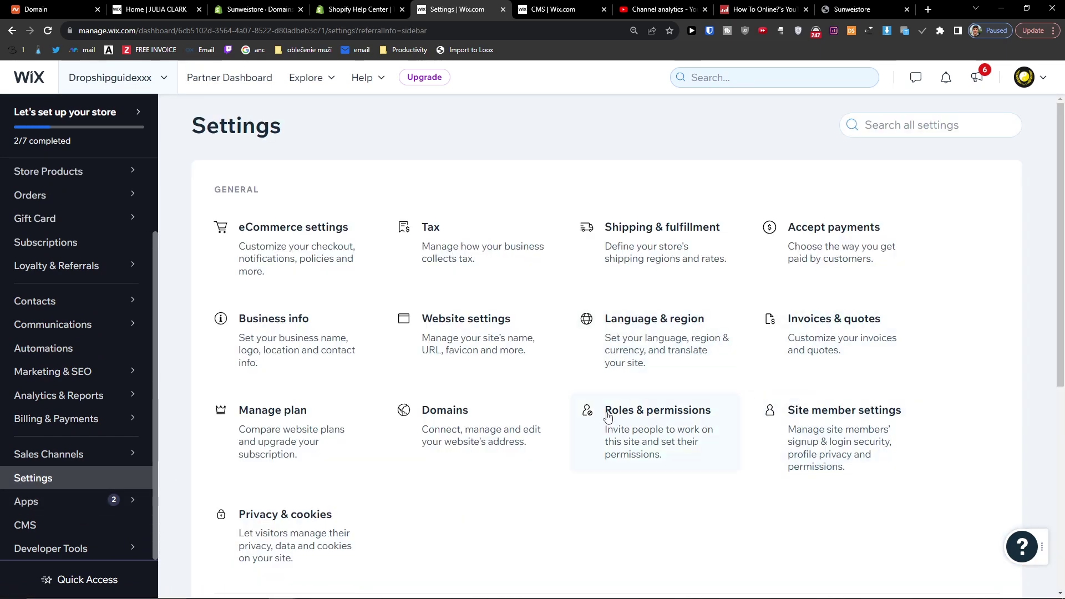
click(492, 442)
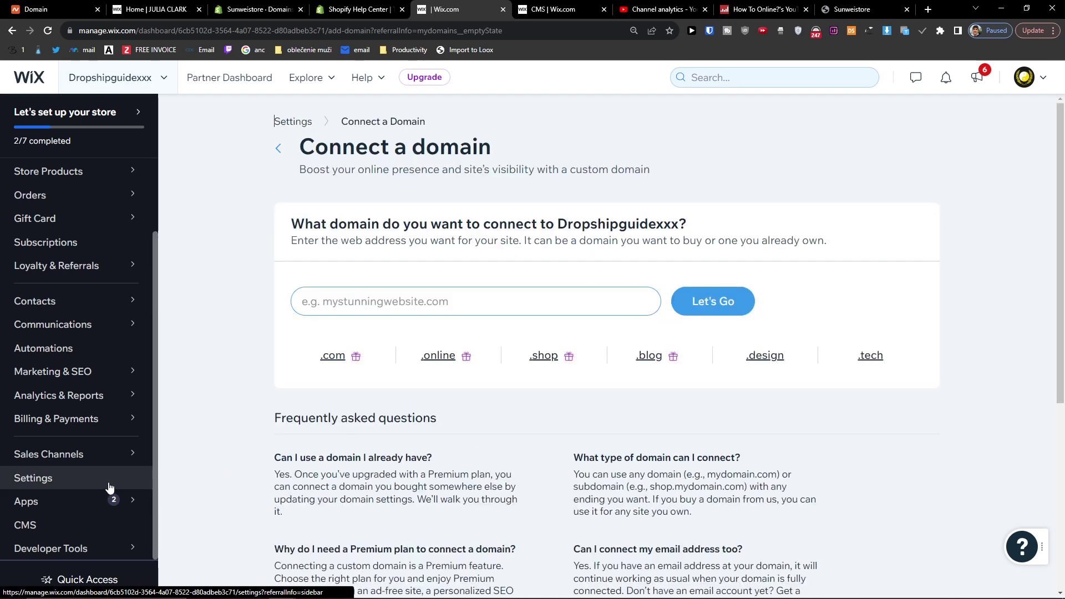
Paste websitetaoishere.com, check it, and claim it as an owned domain.
click(466, 304)
key(ctrl+v)
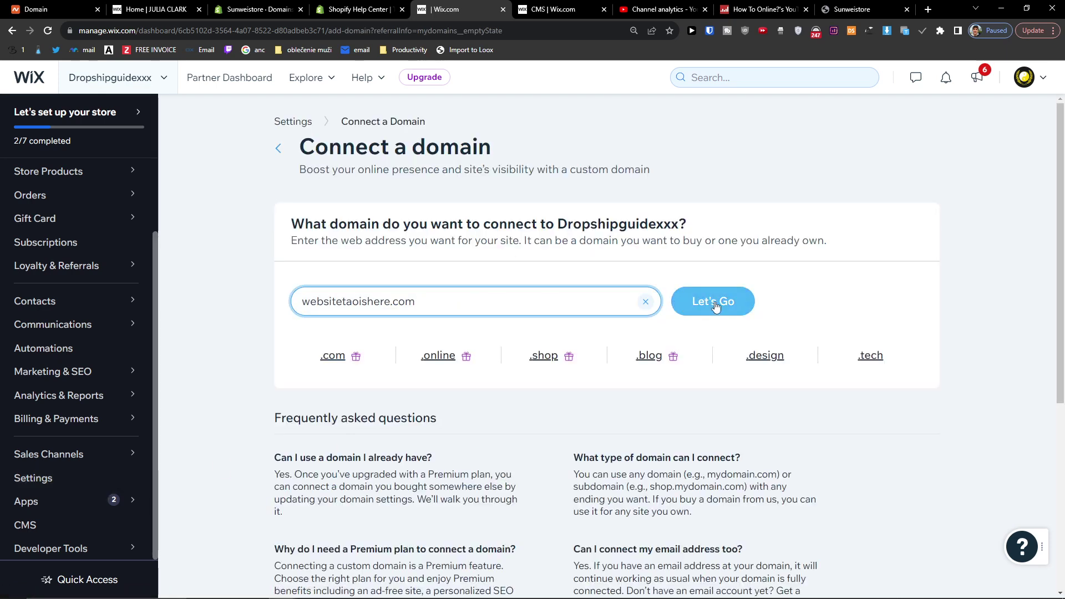
click(715, 304)
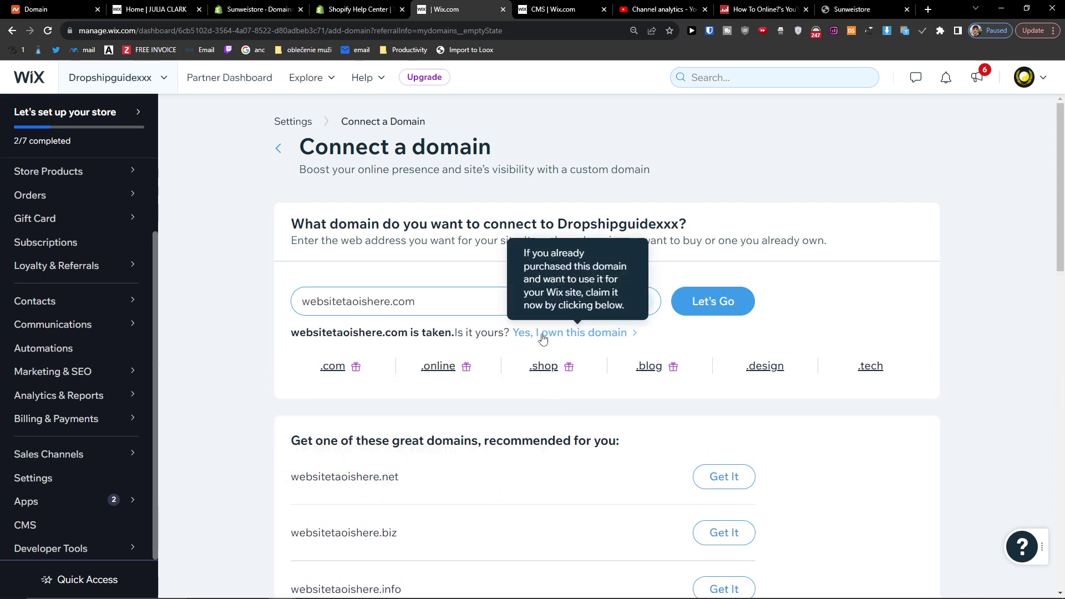
click(542, 334)
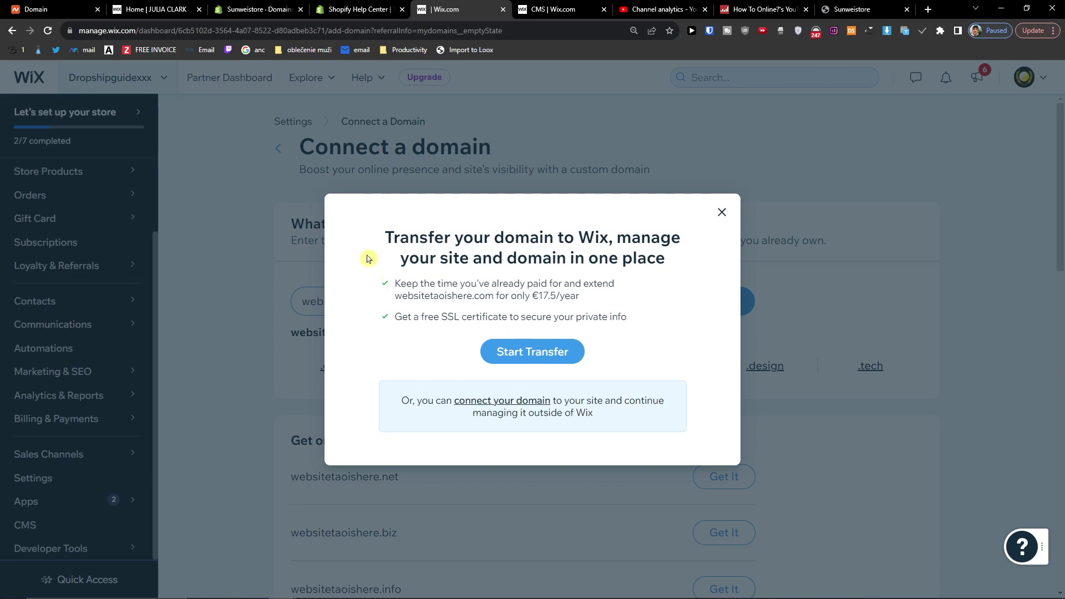
drag(383, 231, 644, 302)
Choose to connect rather than transfer, confirm Namecheap as the provider, and start the guide.
click(682, 329)
click(517, 401)
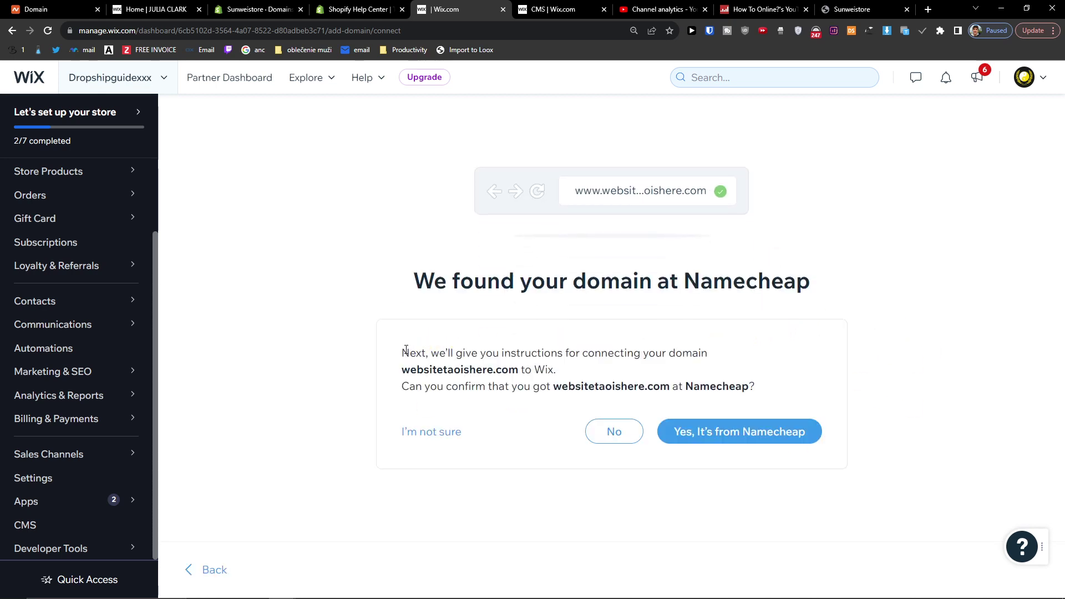
drag(402, 352, 680, 381)
click(745, 435)
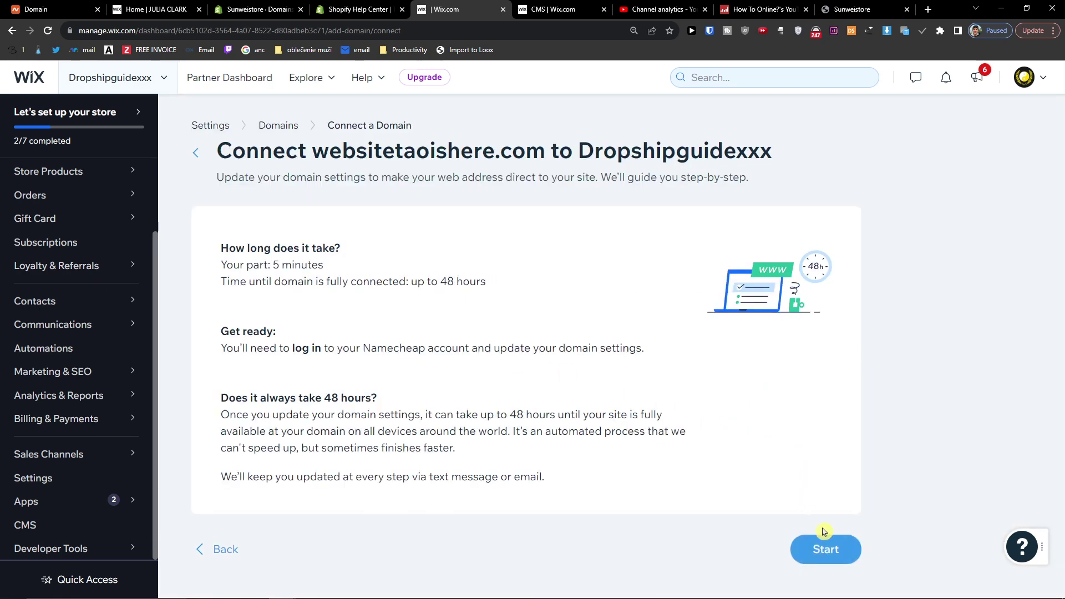
click(827, 549)
In Namecheap, go to the Domain List and the websitetaoishere.com management page.
scroll(315, 332, down, 1)
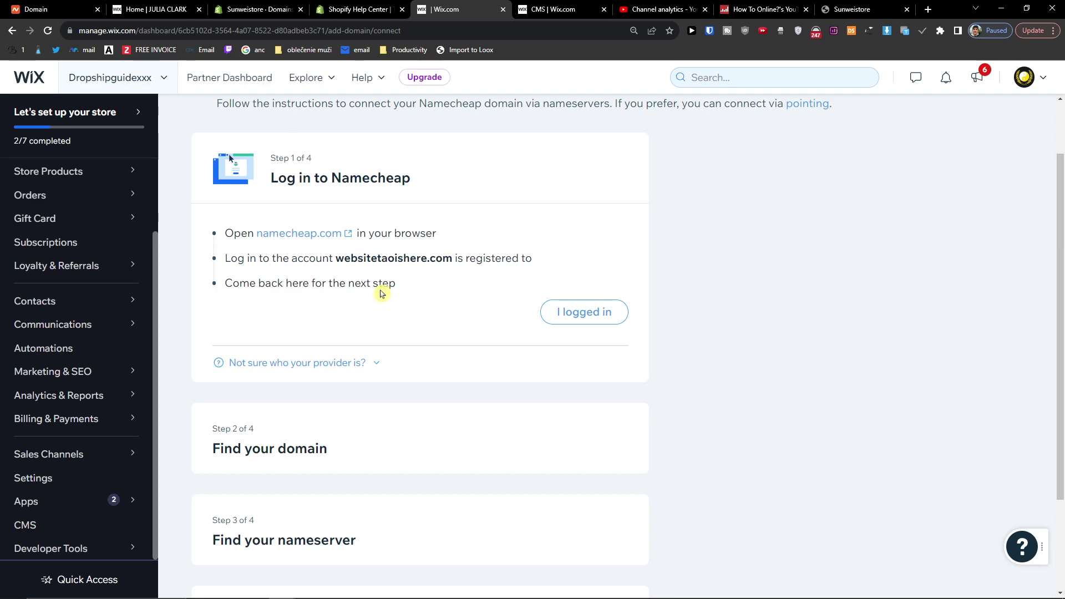
drag(83, 8, 361, 7)
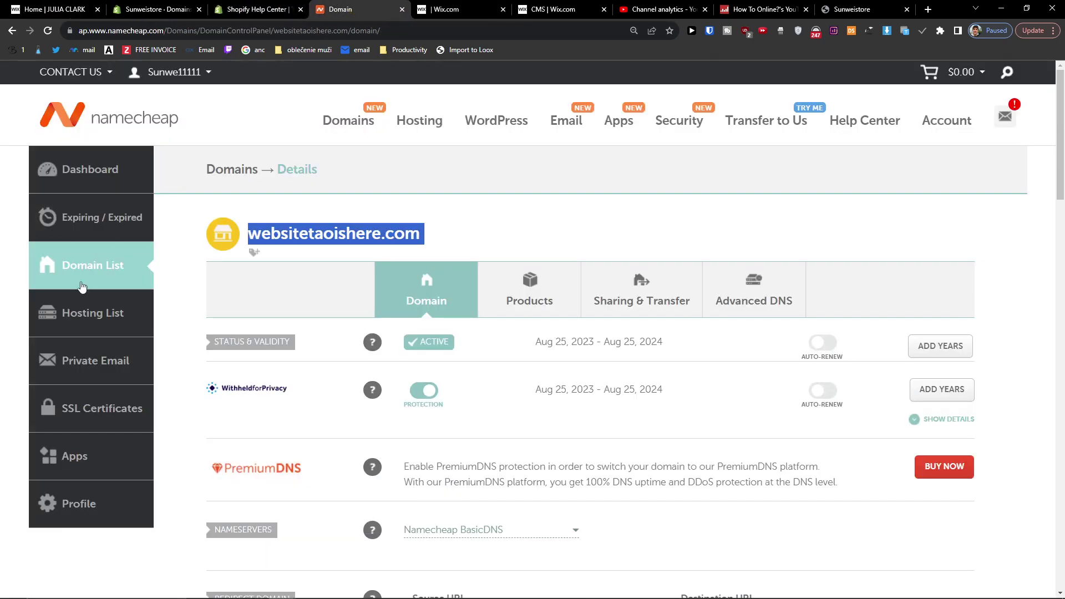
click(82, 286)
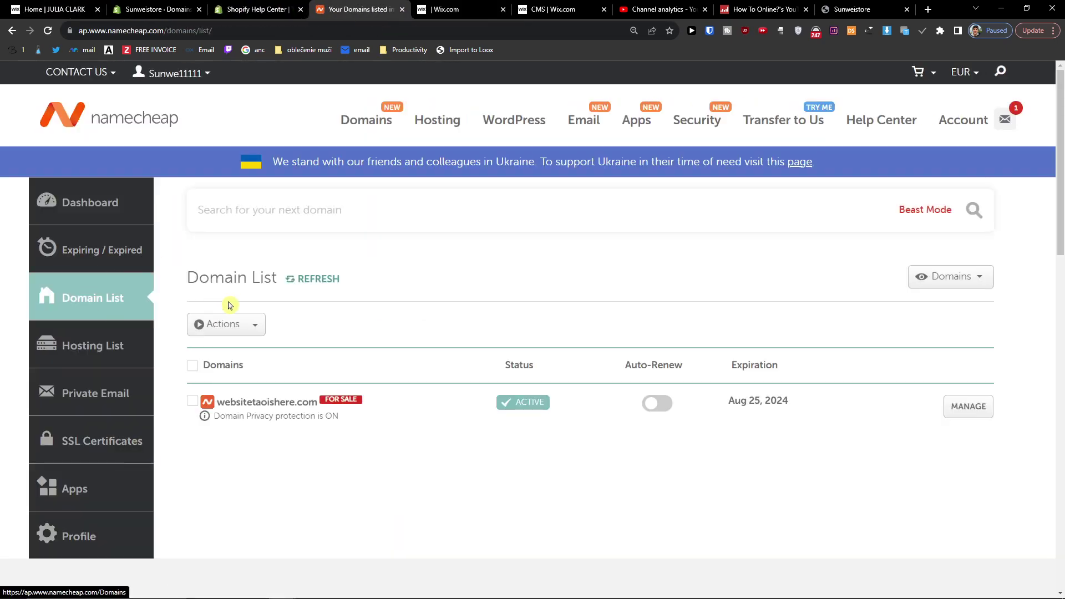
click(969, 406)
Confirm login, domain and nameservers found in the Wix guide, then copy ns1.wixdns.net.
click(420, 6)
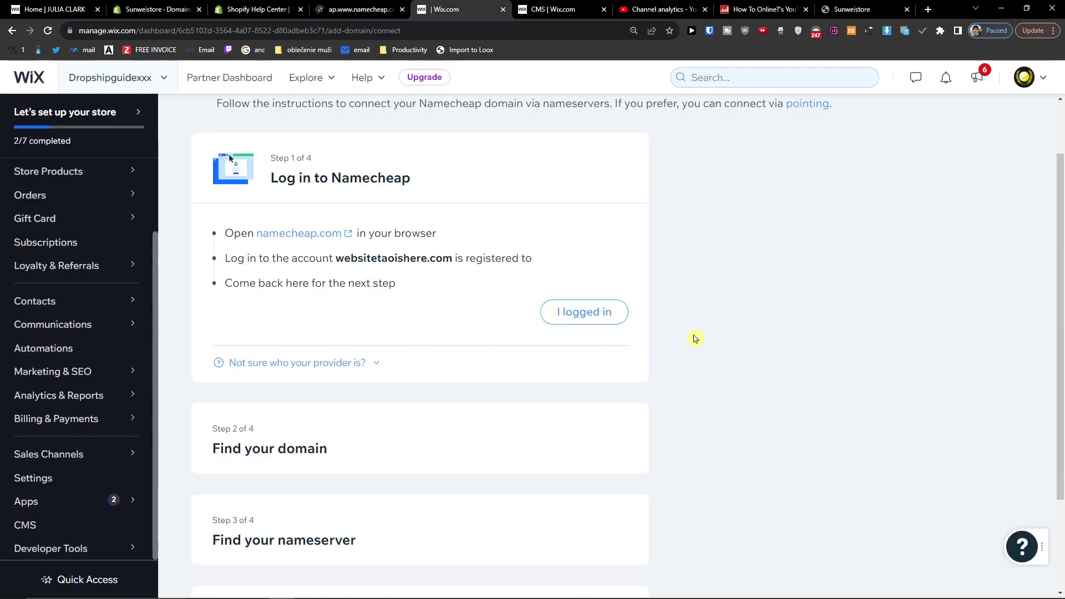
click(564, 321)
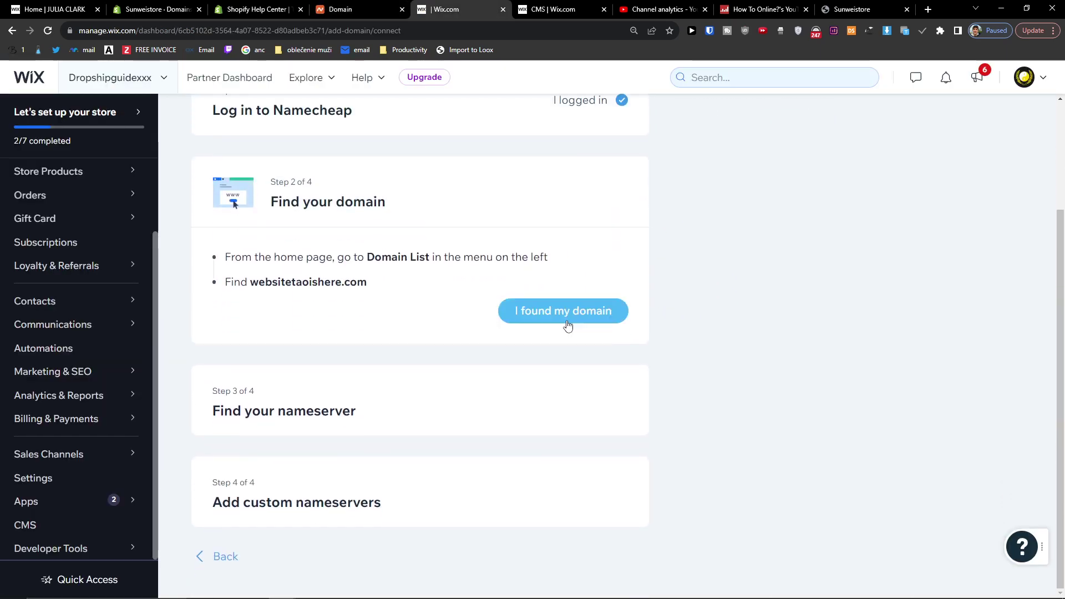
click(360, 9)
scroll(350, 285, down, 2)
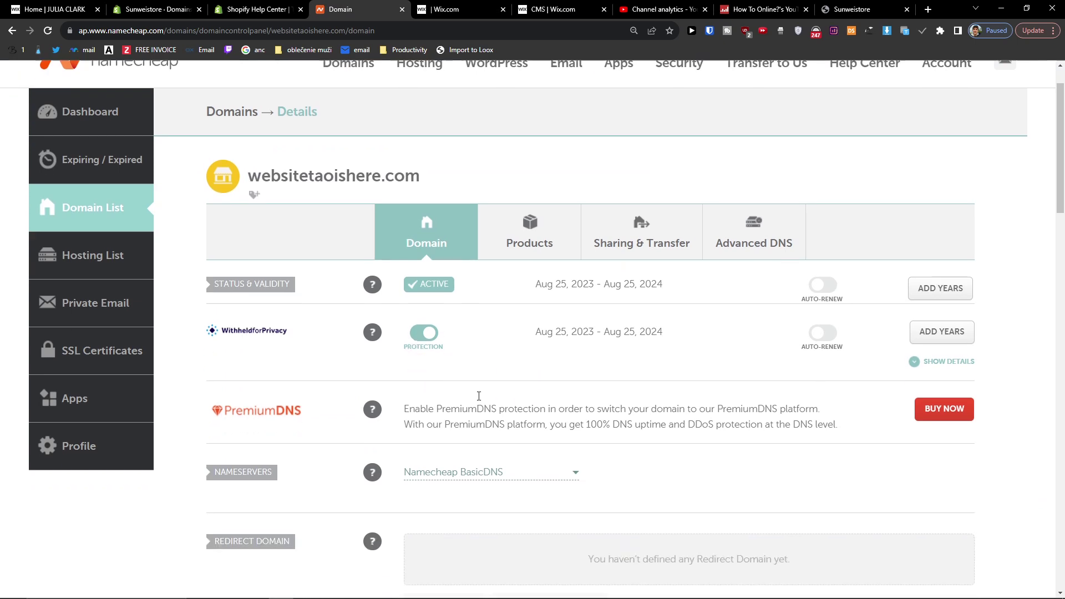
click(419, 6)
click(584, 309)
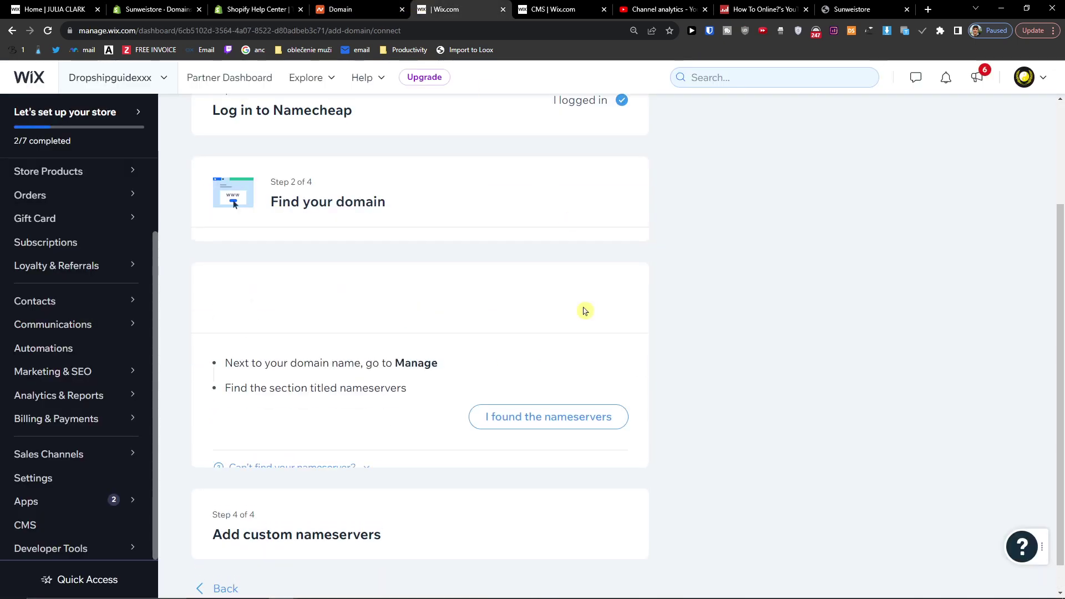
click(554, 401)
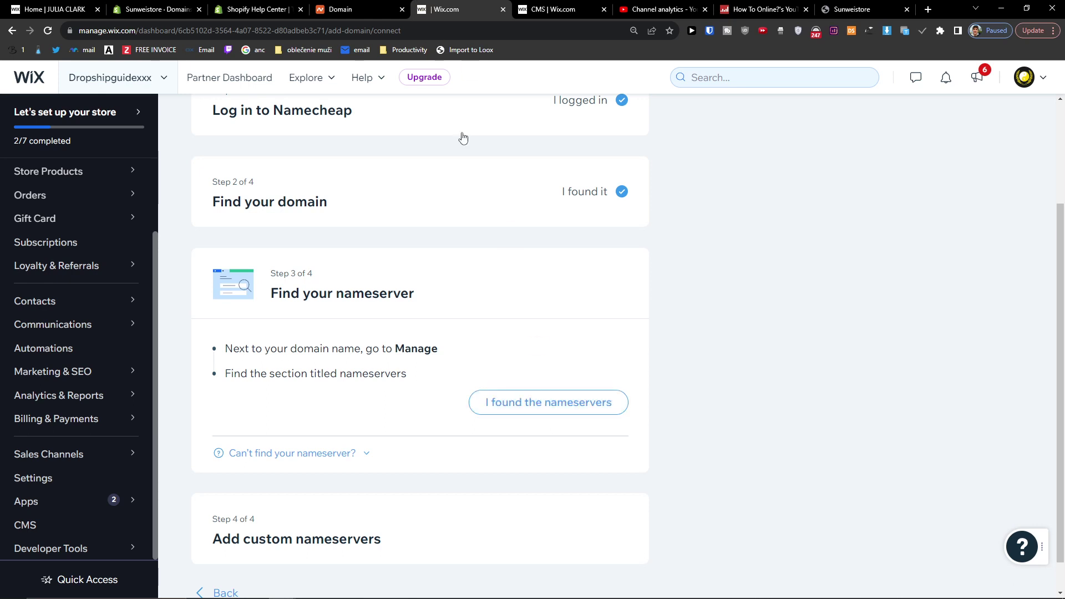
click(573, 415)
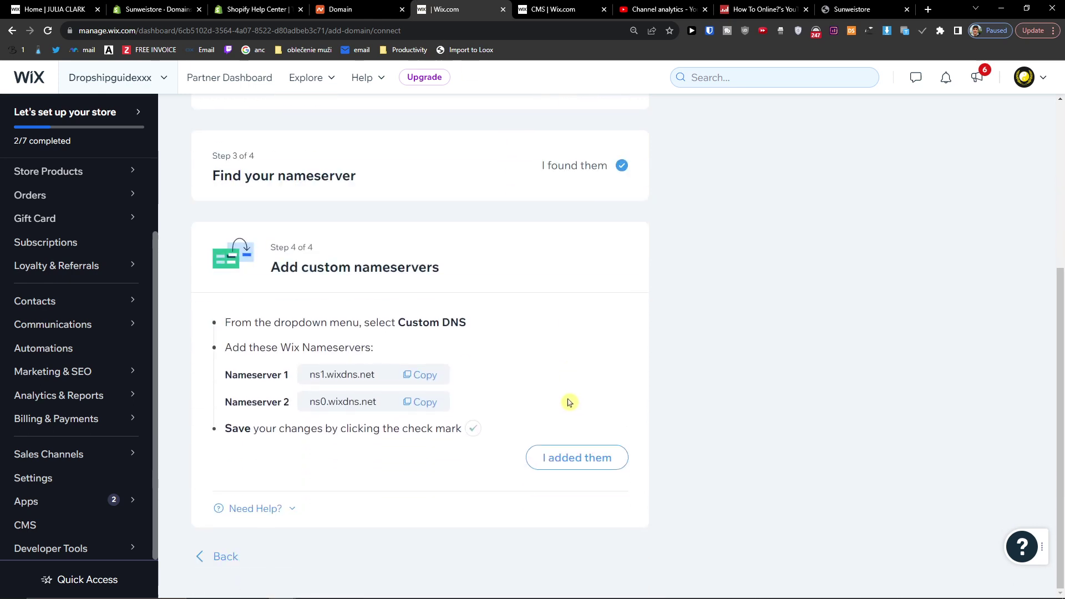
click(416, 376)
Switch nameservers to Custom DNS and paste ns1.wixdns.net and ns0.wixdns.net.
click(358, 10)
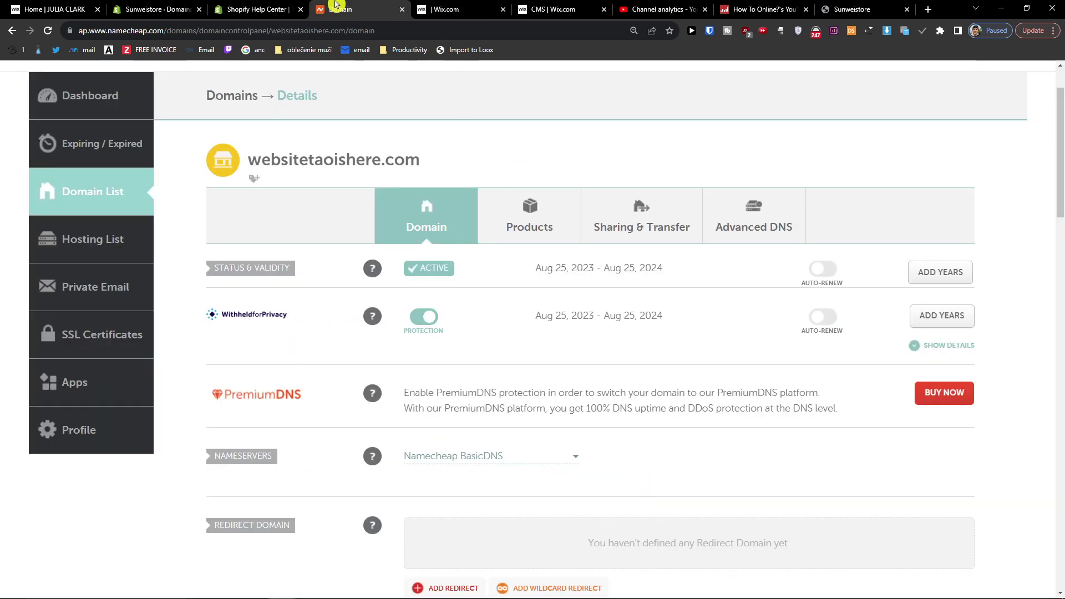
scroll(272, 388, down, 1)
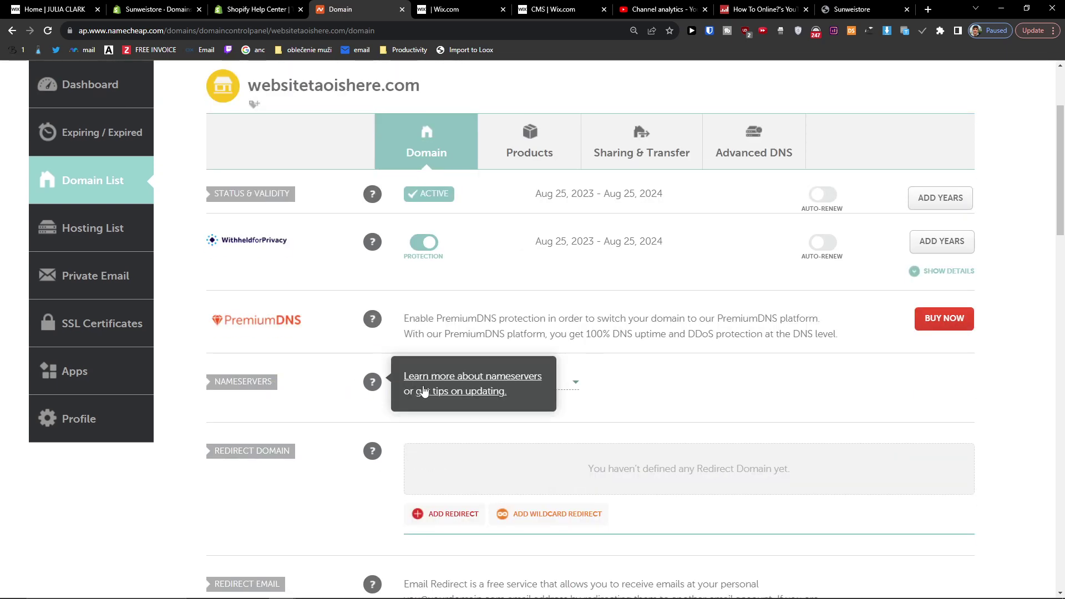
click(533, 390)
click(512, 451)
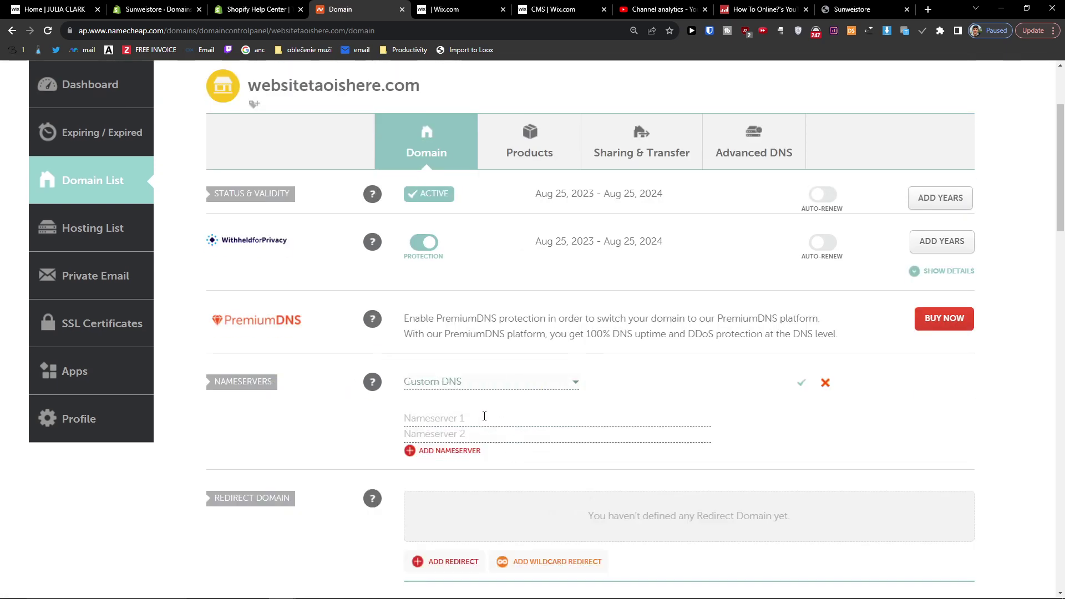
click(484, 417)
key(ctrl+v)
click(427, 5)
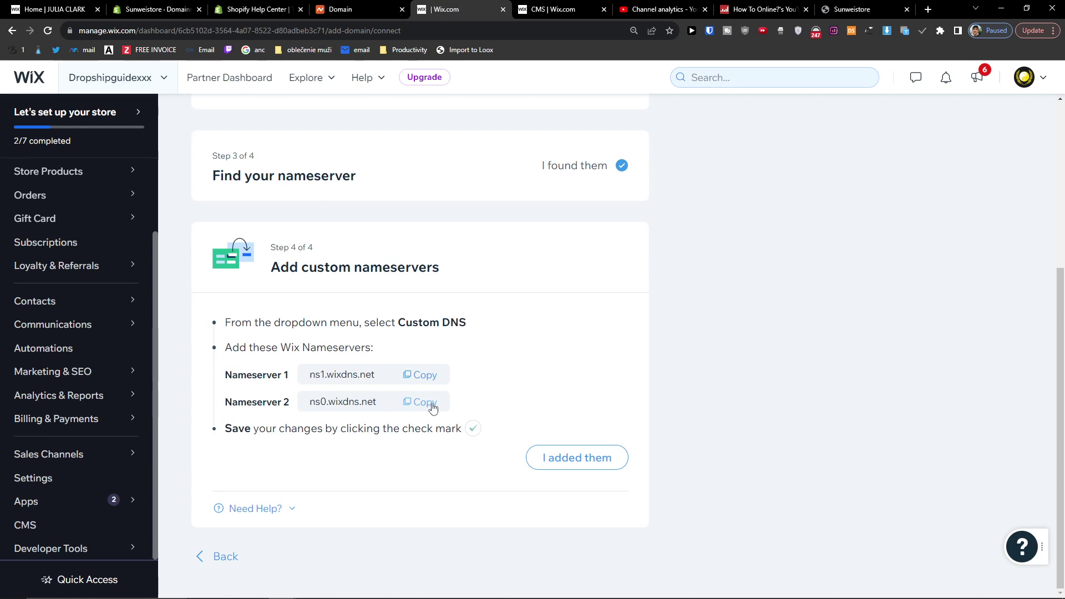
click(428, 403)
click(358, 9)
click(452, 433)
key(ctrl+v)
Check both nameserver entries and save the Custom DNS settings.
triple_click(470, 434)
triple_click(483, 420)
scroll(781, 422, down, 1)
scroll(358, 380, down, 7)
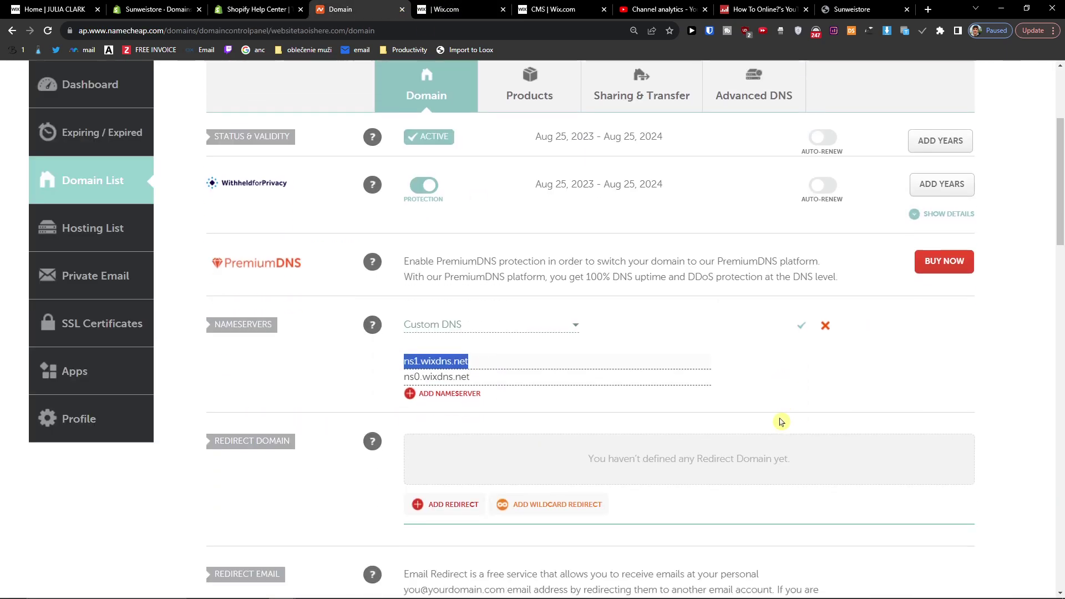
scroll(373, 371, up, 5)
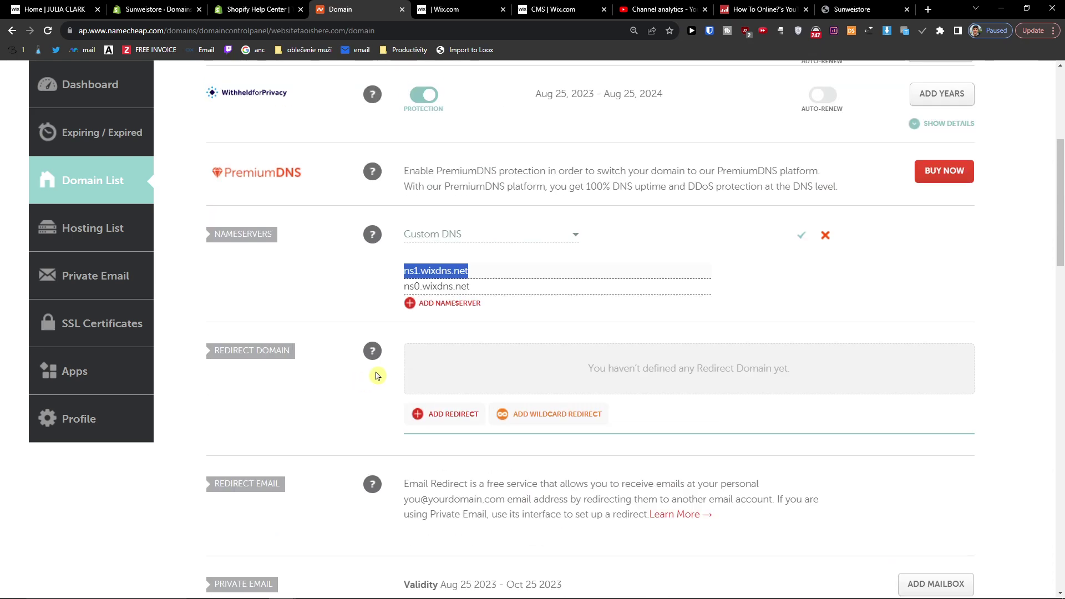
click(801, 235)
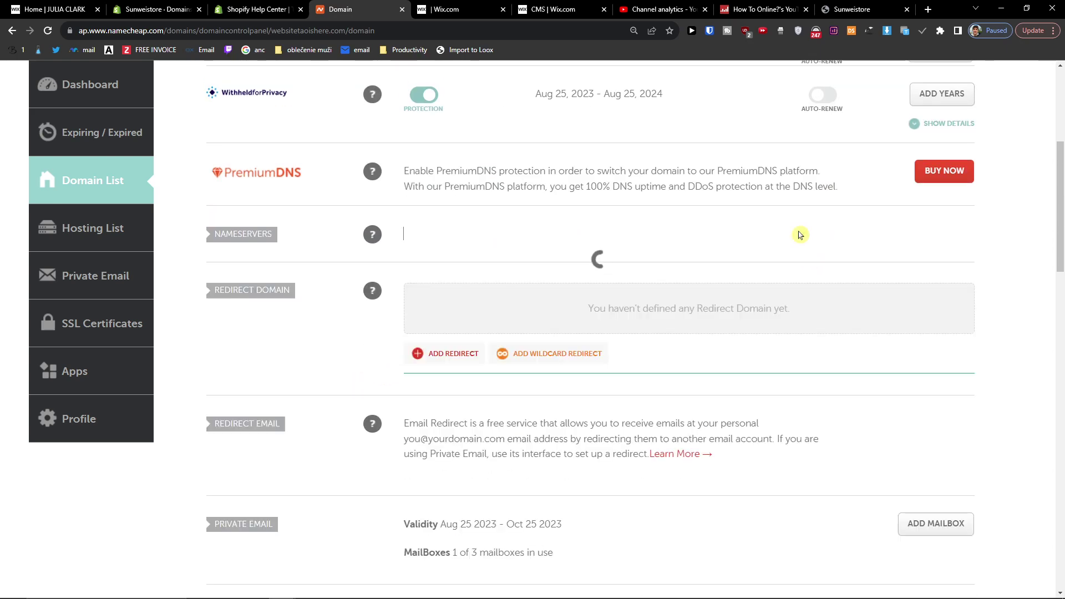
click(442, 11)
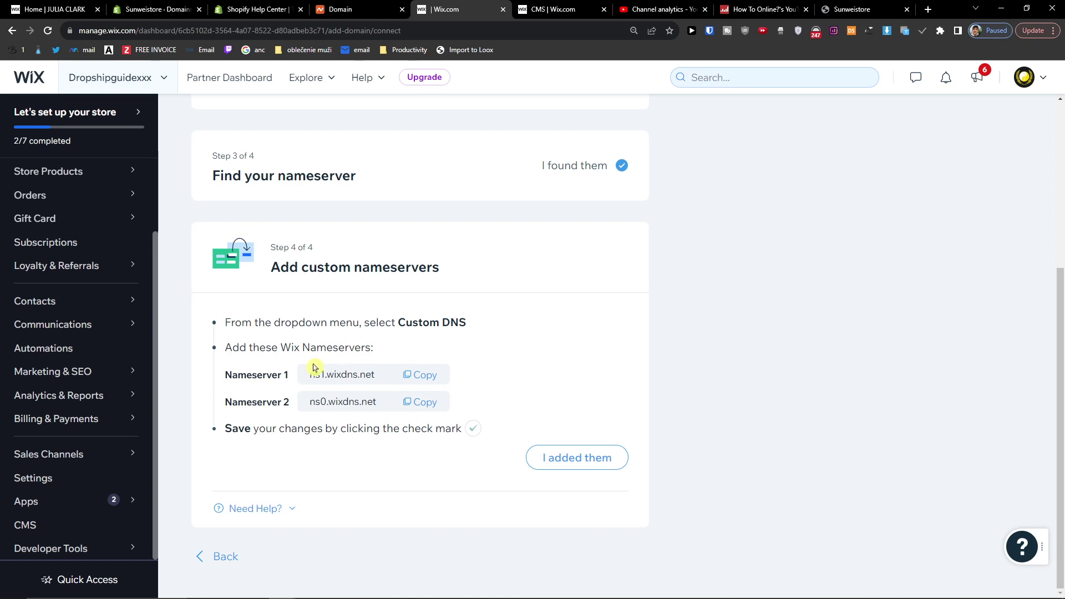
click(370, 6)
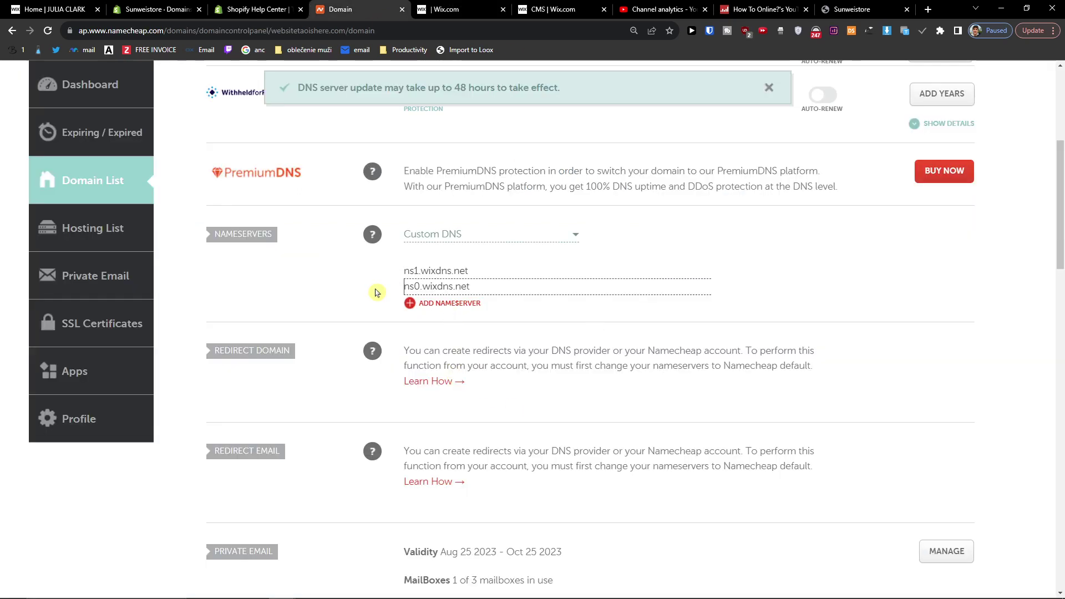
Close the Shopify Help Center tab and confirm in Wix the nameservers were added.
click(267, 9)
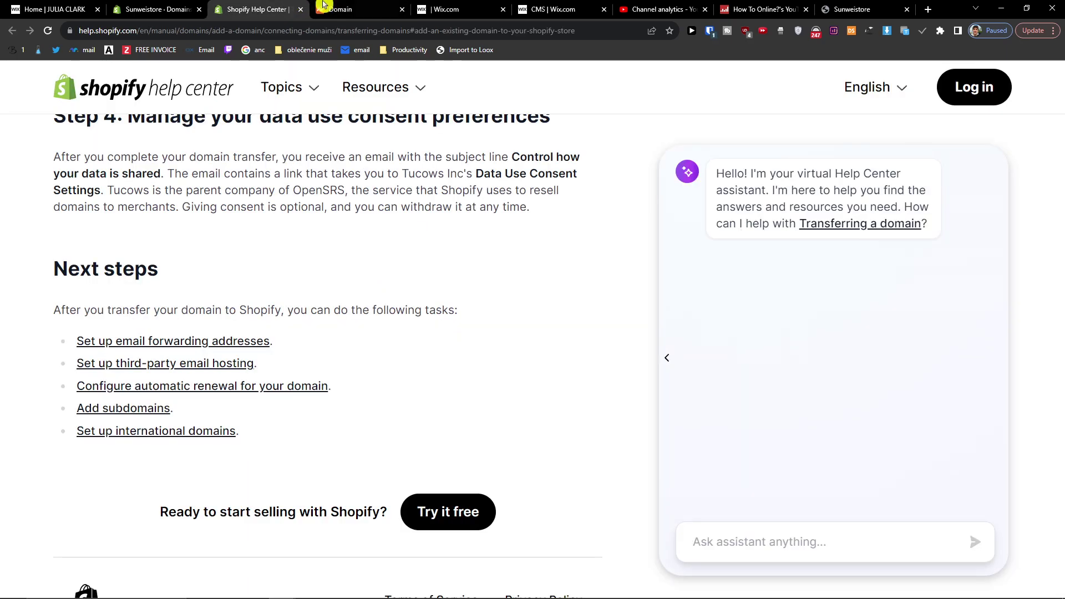
click(333, 9)
click(427, 7)
click(340, 9)
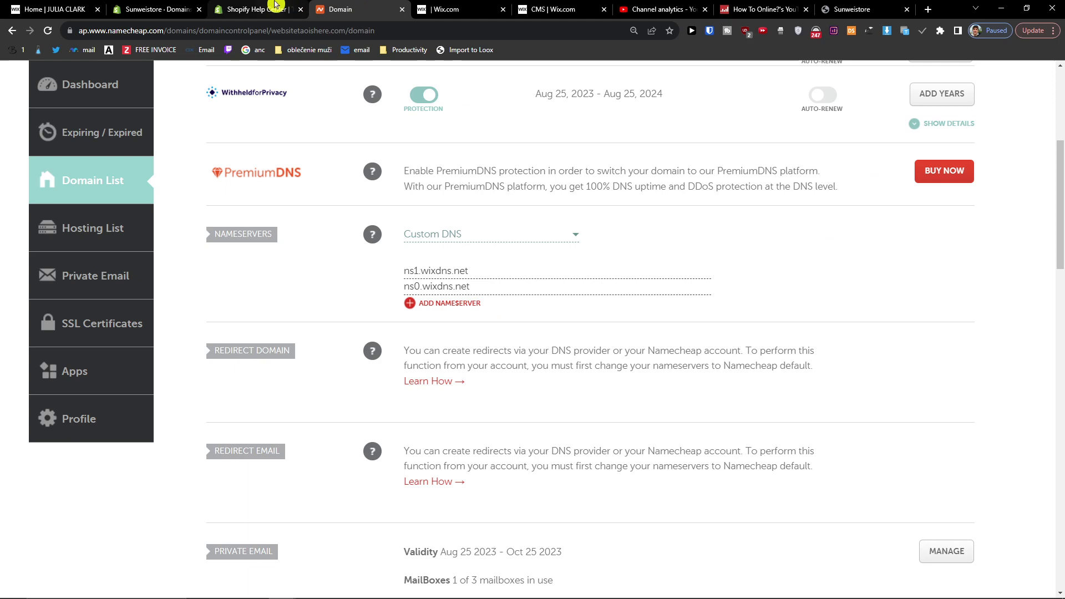
click(255, 9)
click(447, 9)
click(266, 9)
click(300, 9)
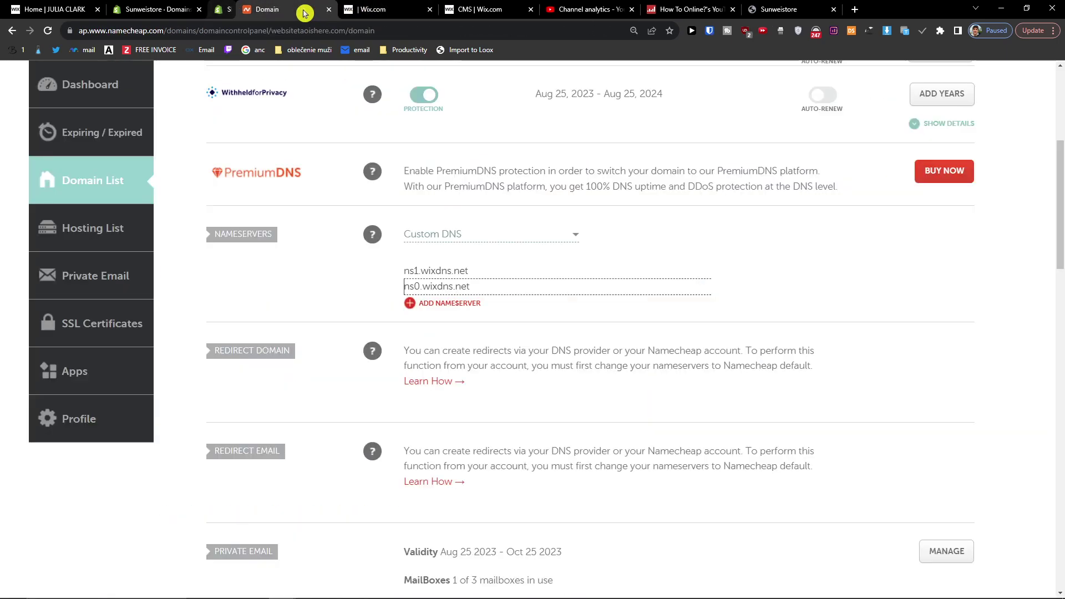
click(355, 9)
click(584, 459)
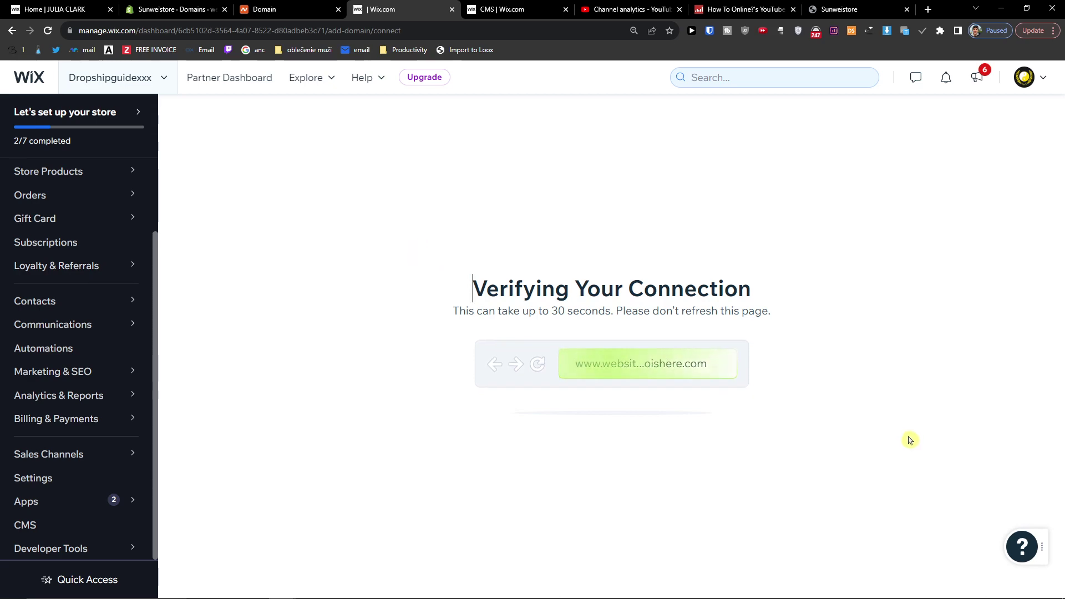
Review the Namecheap nameserver settings while Wix verifies the connection.
click(294, 9)
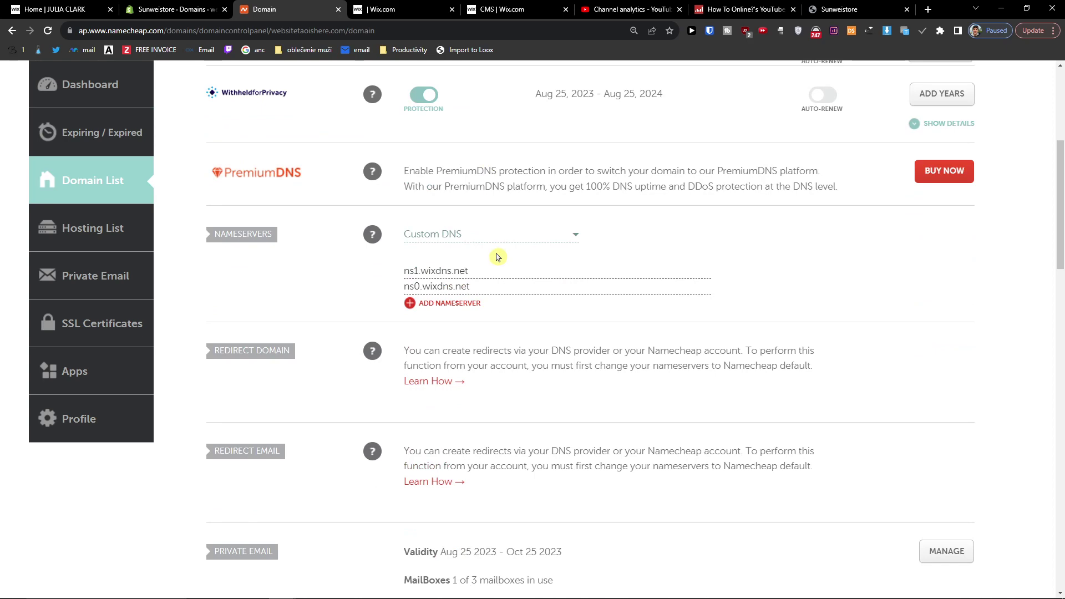
click(397, 8)
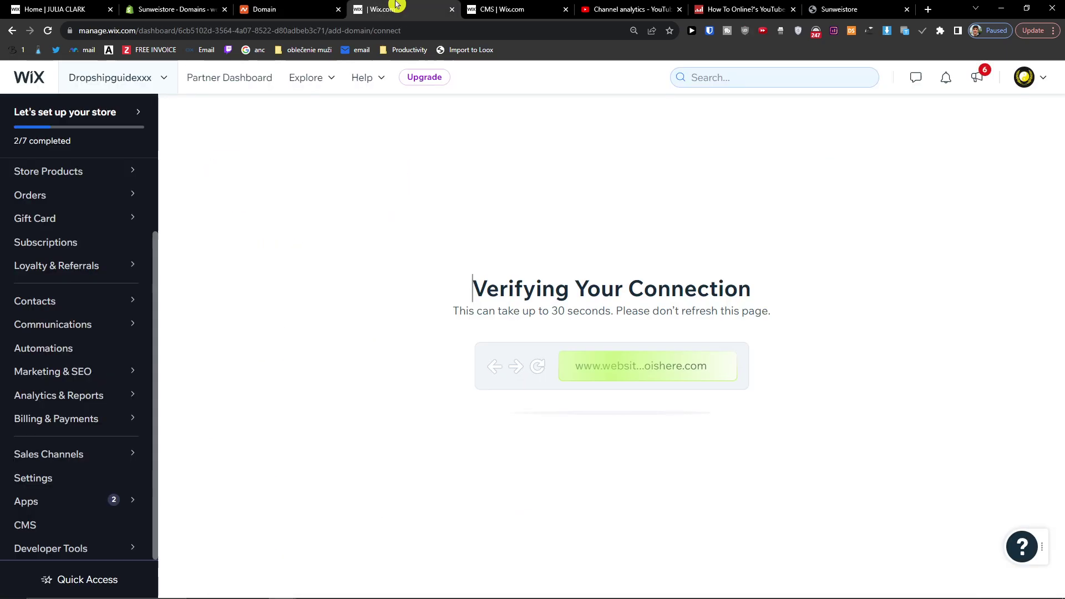
click(312, 9)
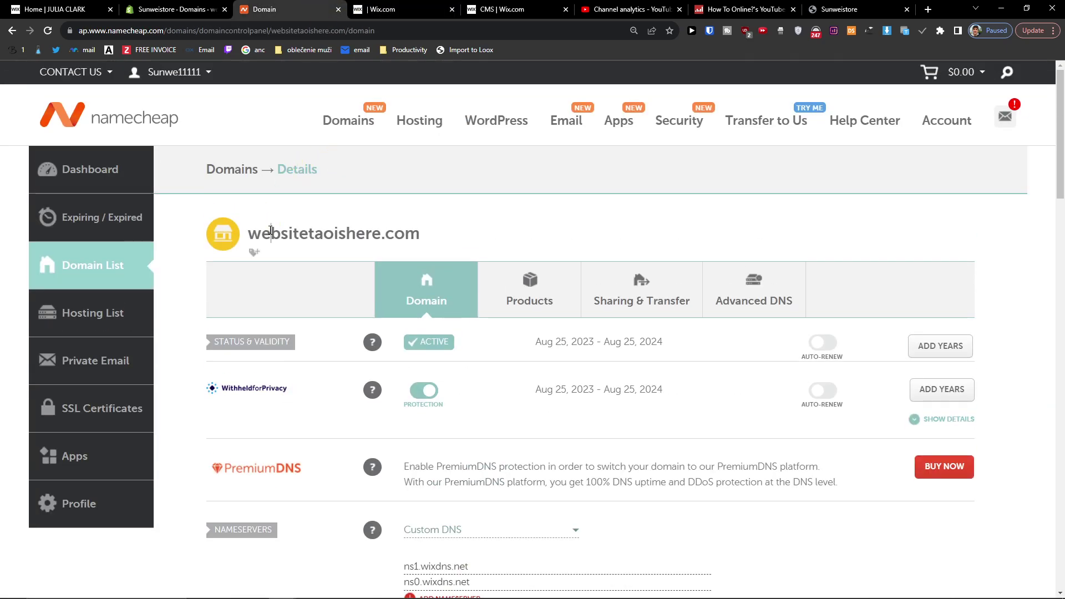
Copy websitetaoishere.com and load it in a new browser tab.
double_click(271, 232)
key(ctrl+c)
click(928, 9)
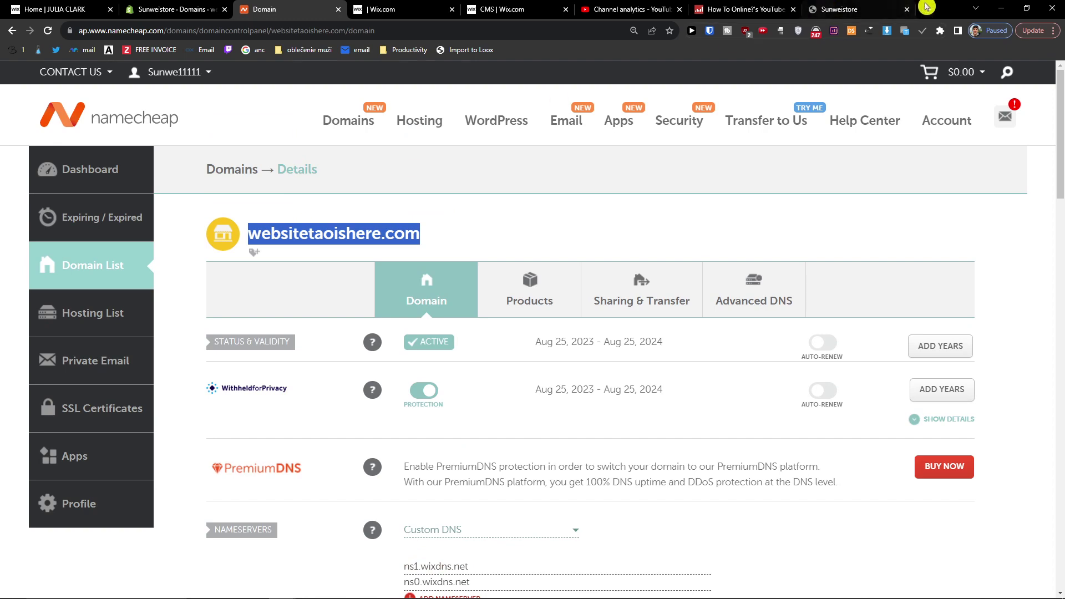
key(ctrl+v)
key(Return)
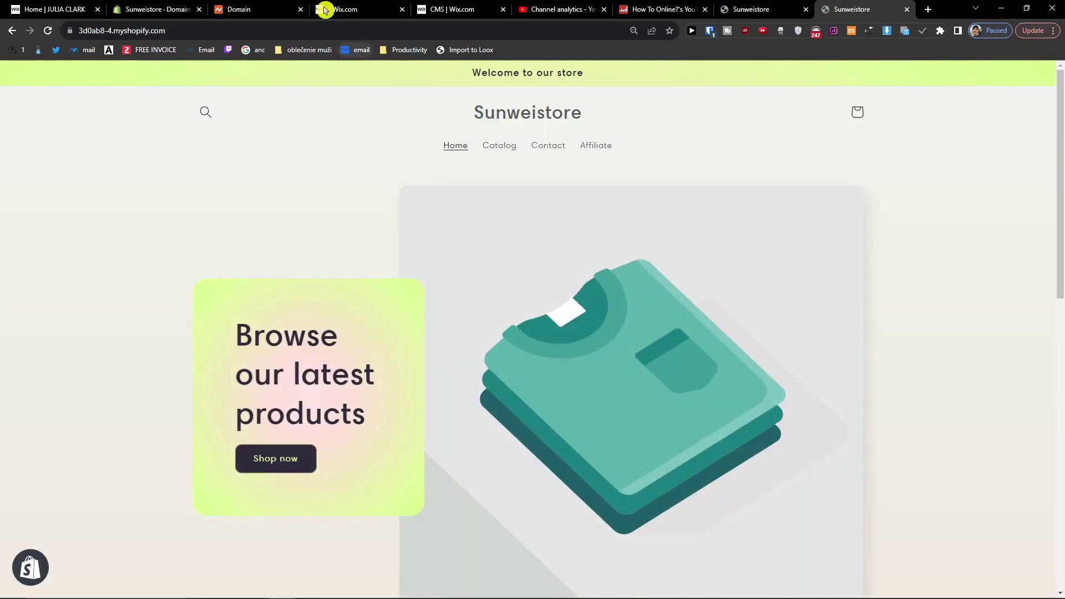
click(325, 9)
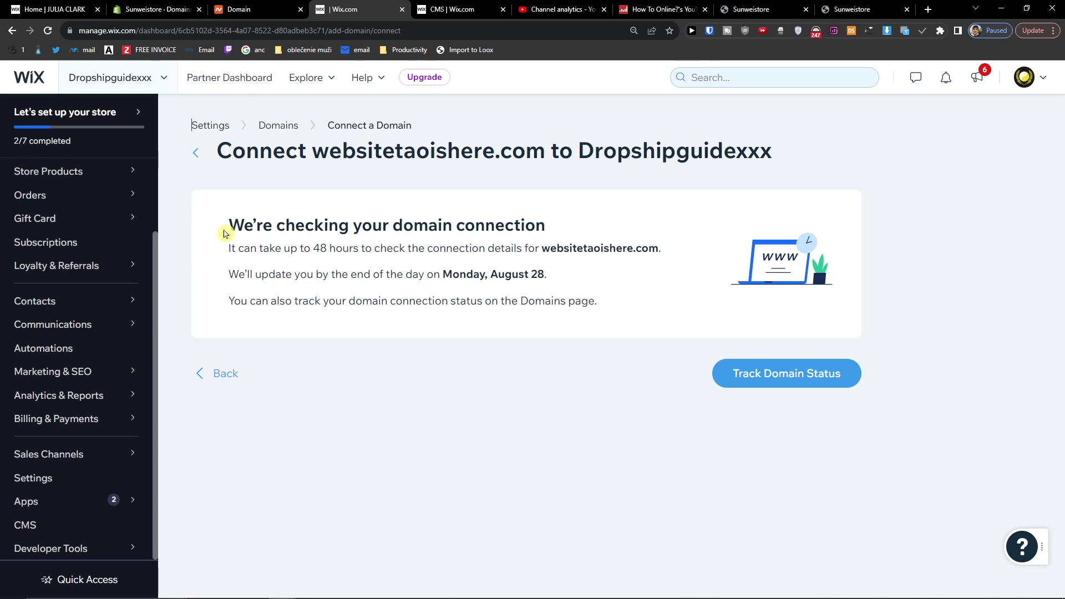
Highlight Wix's connection-check message and the 48-hour notice for websitetaoishere.com.
drag(244, 225, 558, 241)
drag(243, 248, 208, 245)
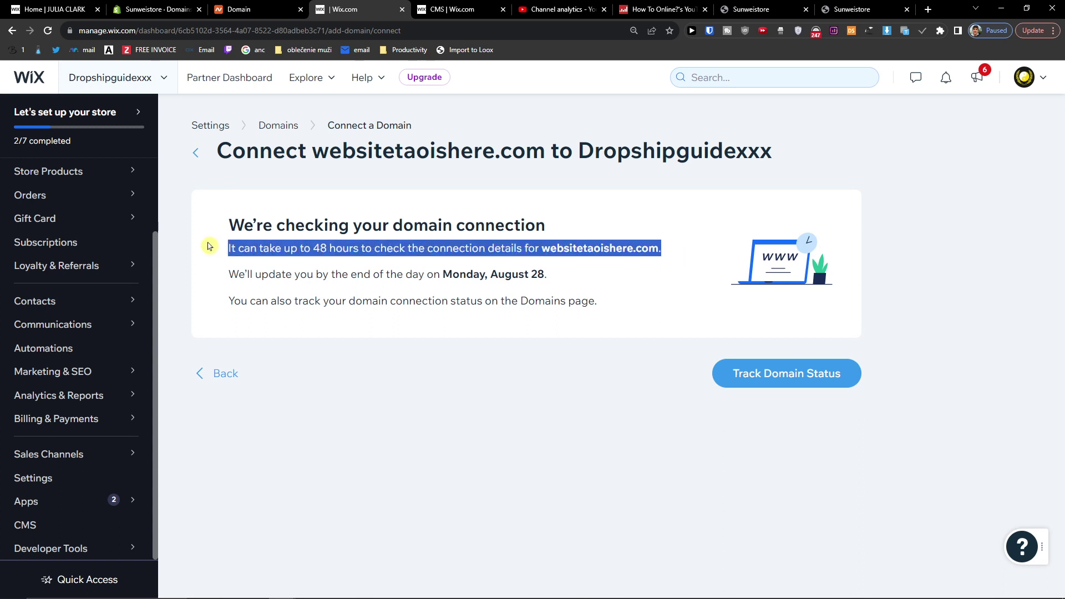